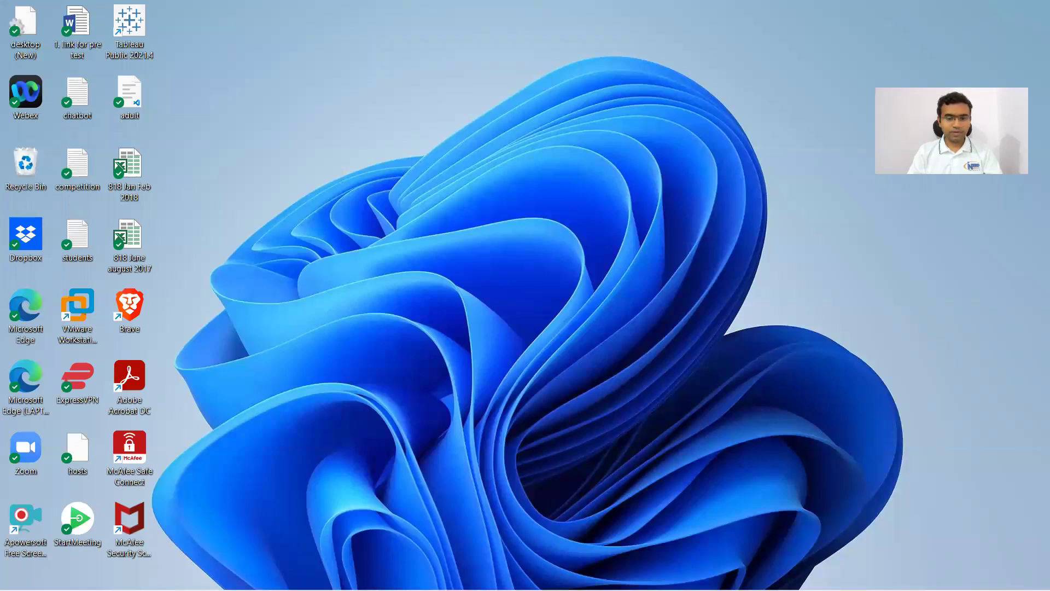
Launch a new Microsoft Edge window from the taskbar icon's jump list.
right_click(465, 574)
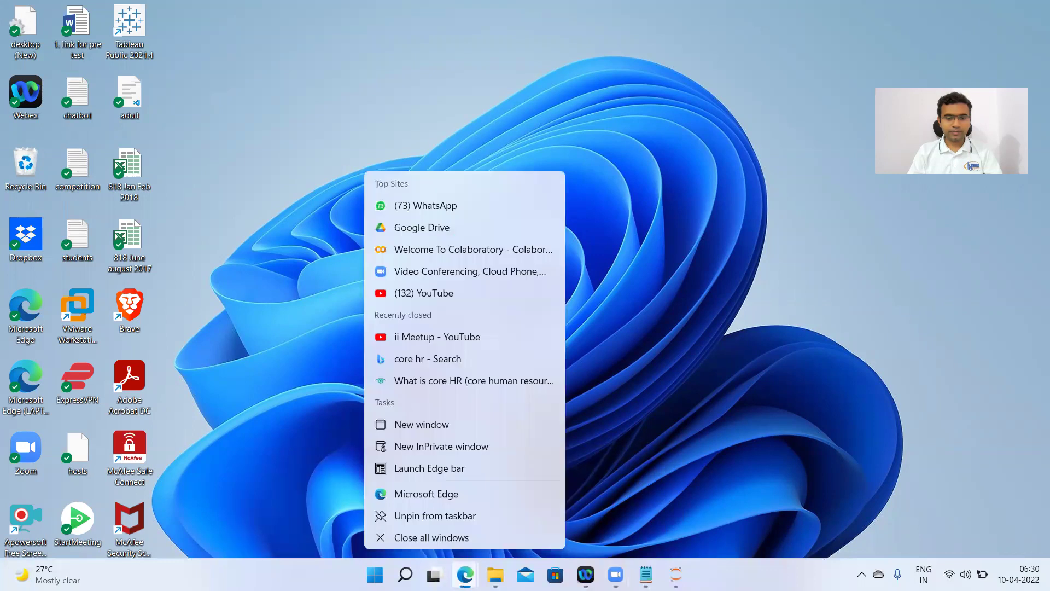
click(453, 521)
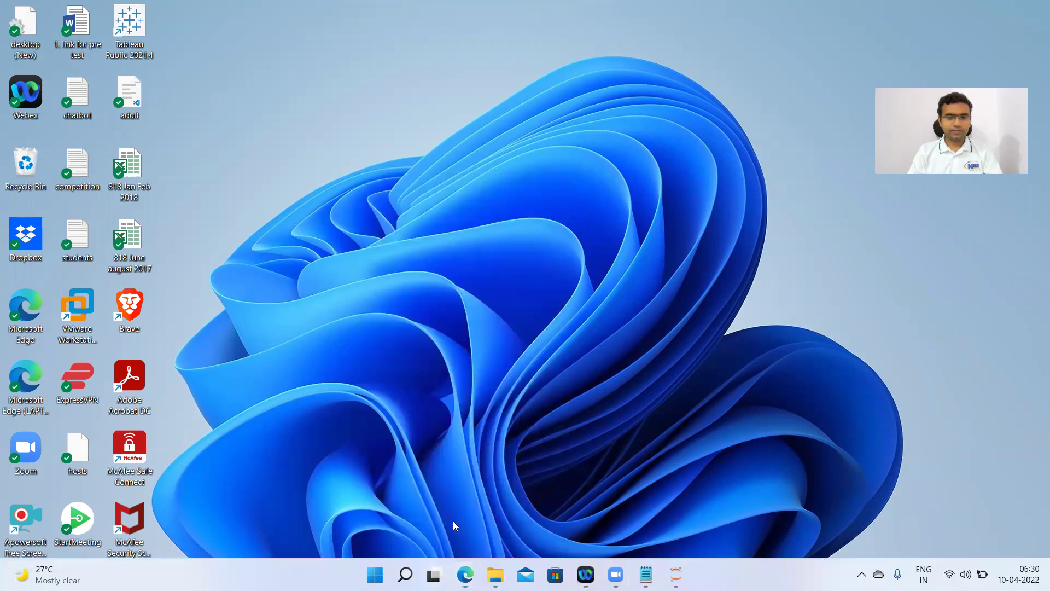
Maximize Edge and enter 'download' in the address bar, fixing the typos.
click(953, 54)
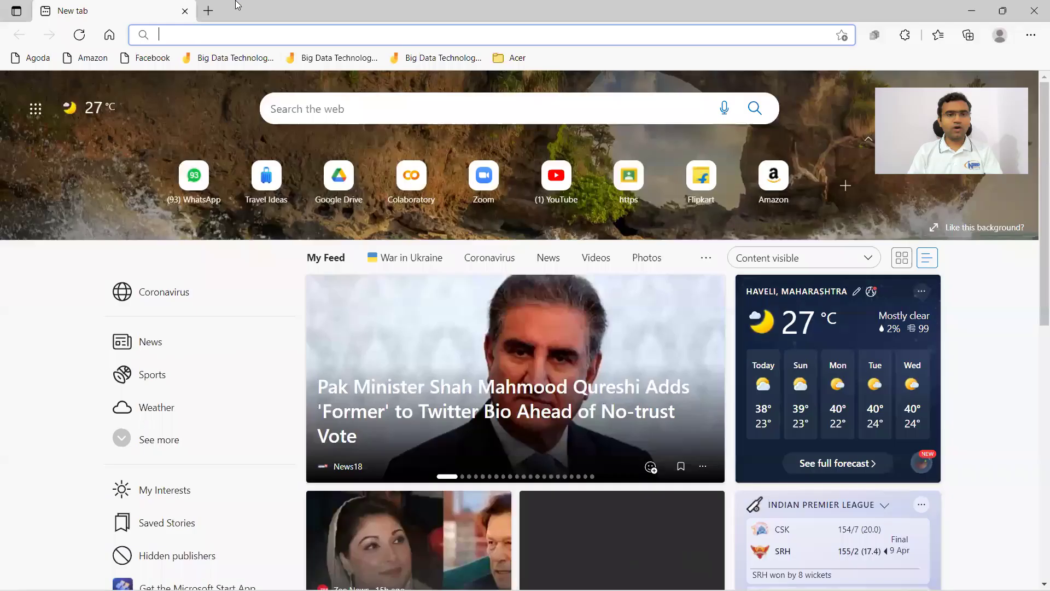
click(285, 24)
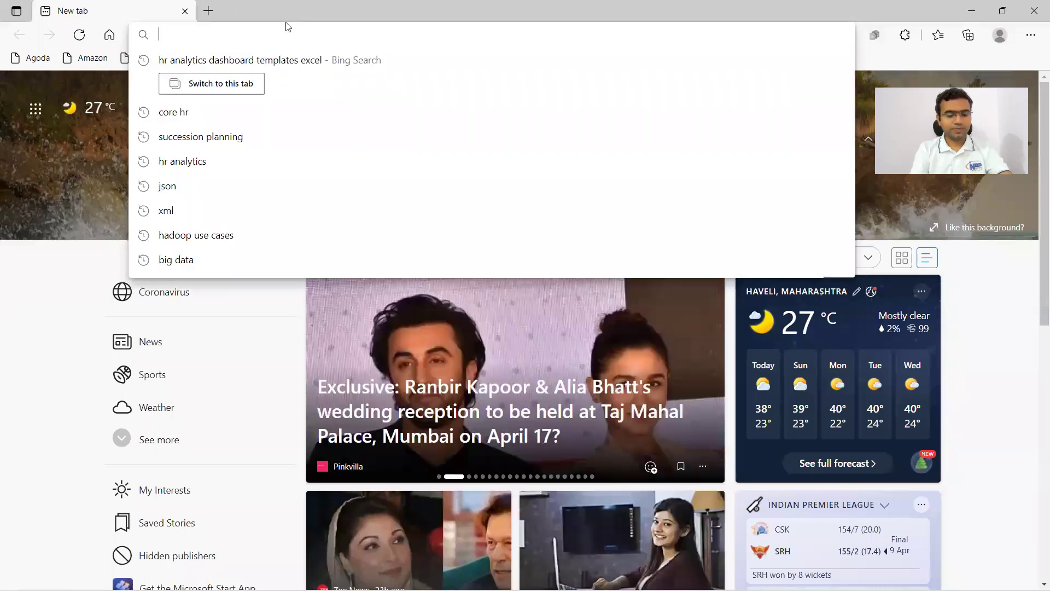
text(downloqd)
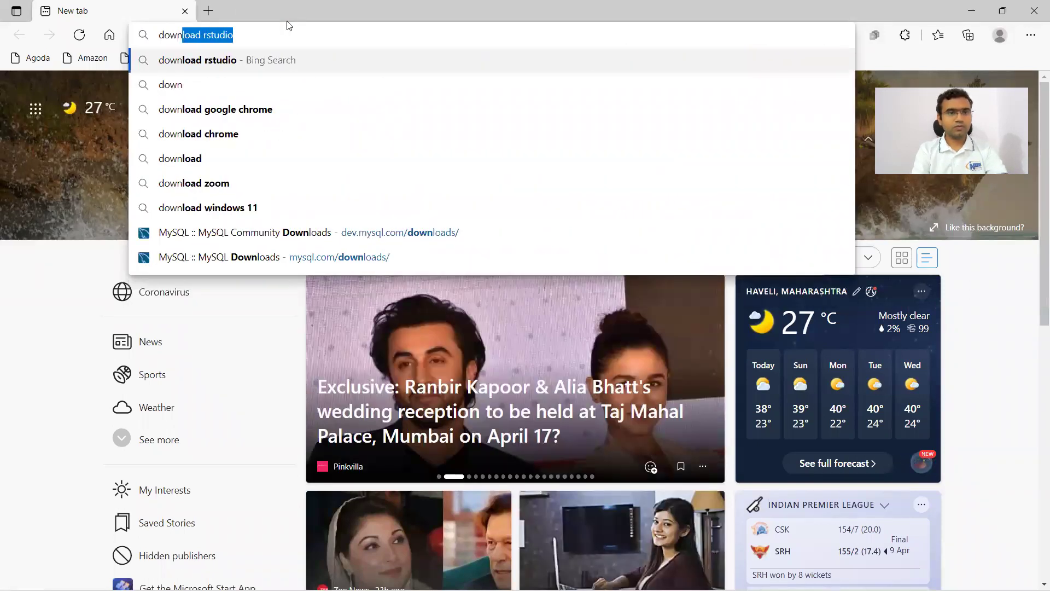
key(BackSpace)
key(BackSpace)
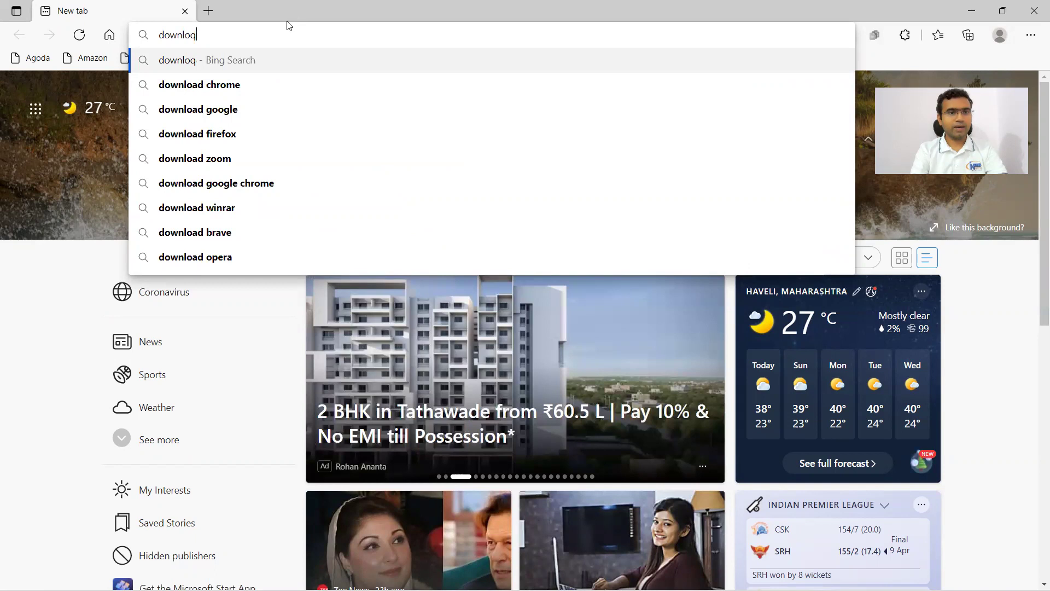
key(BackSpace)
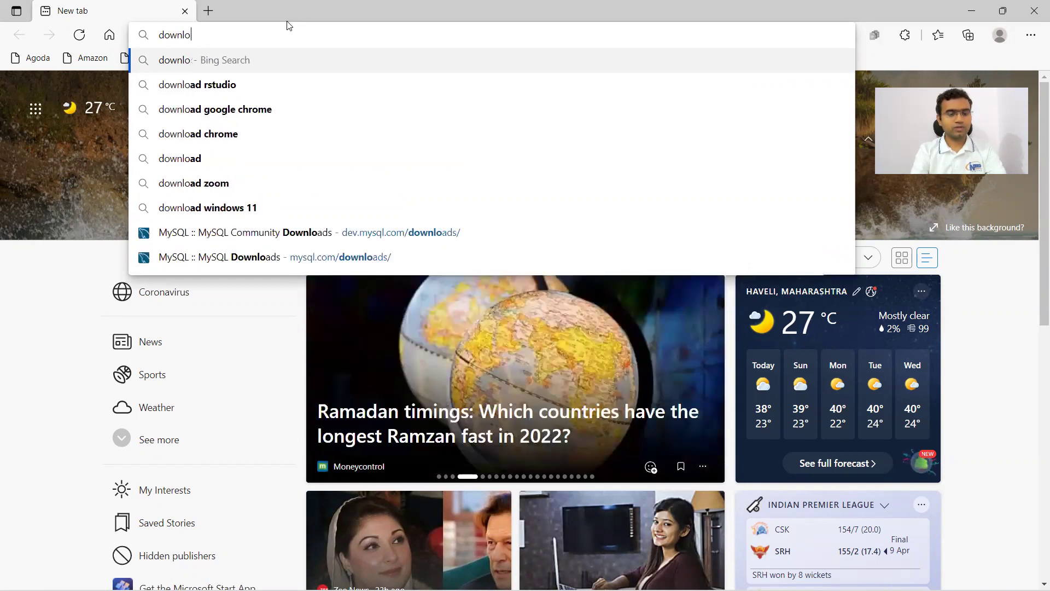
text(a)
key(BackSpace)
text(l)
key(BackSpace)
text(d ab)
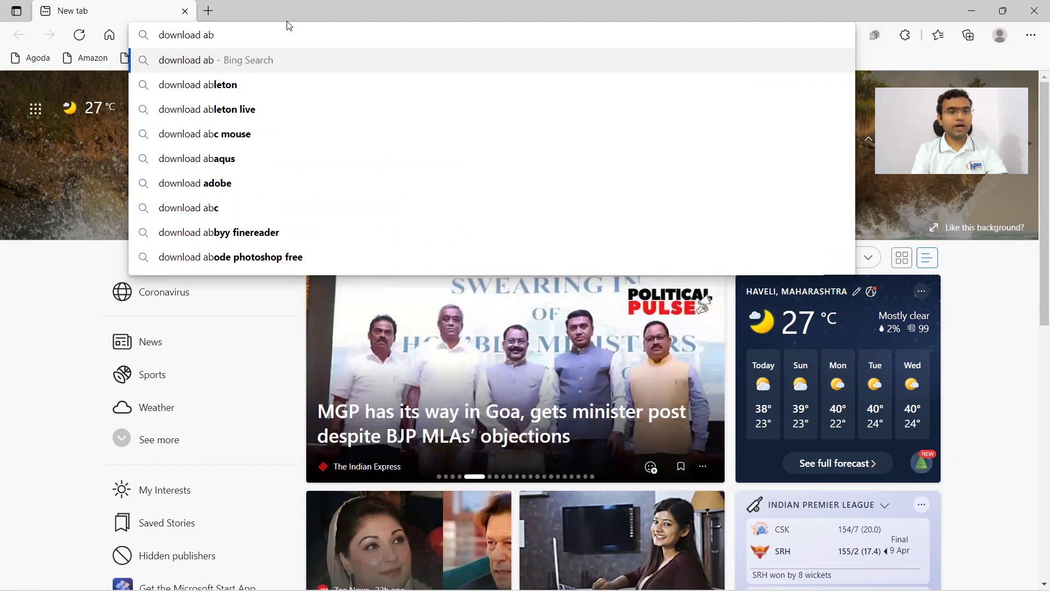
key(BackSpace)
key(BackSpace)
Complete the query to 'download tableau desktop public' and run the Bing search.
text(tableau desktop)
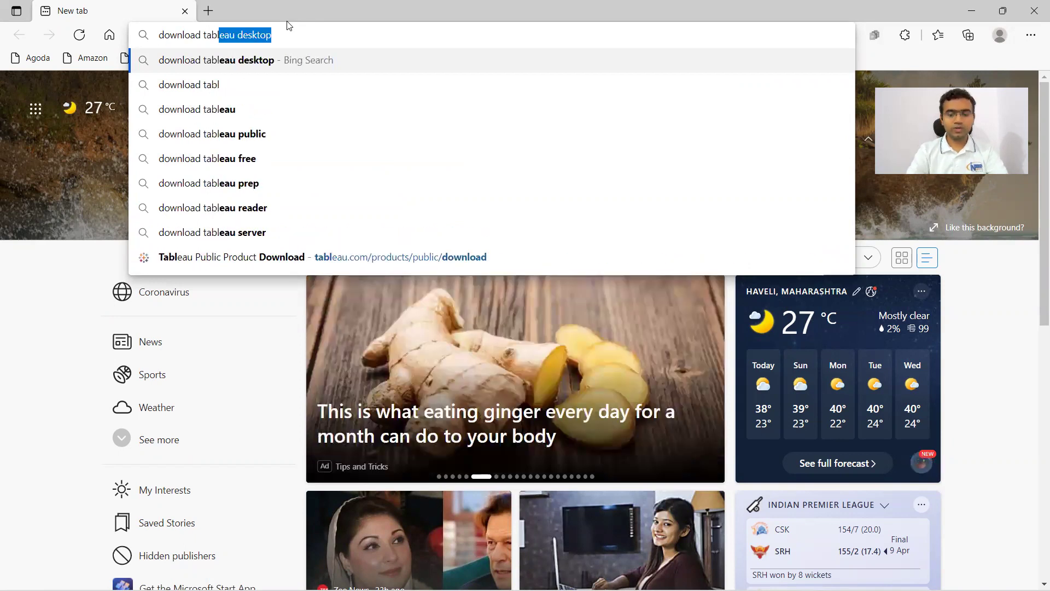
key(Right)
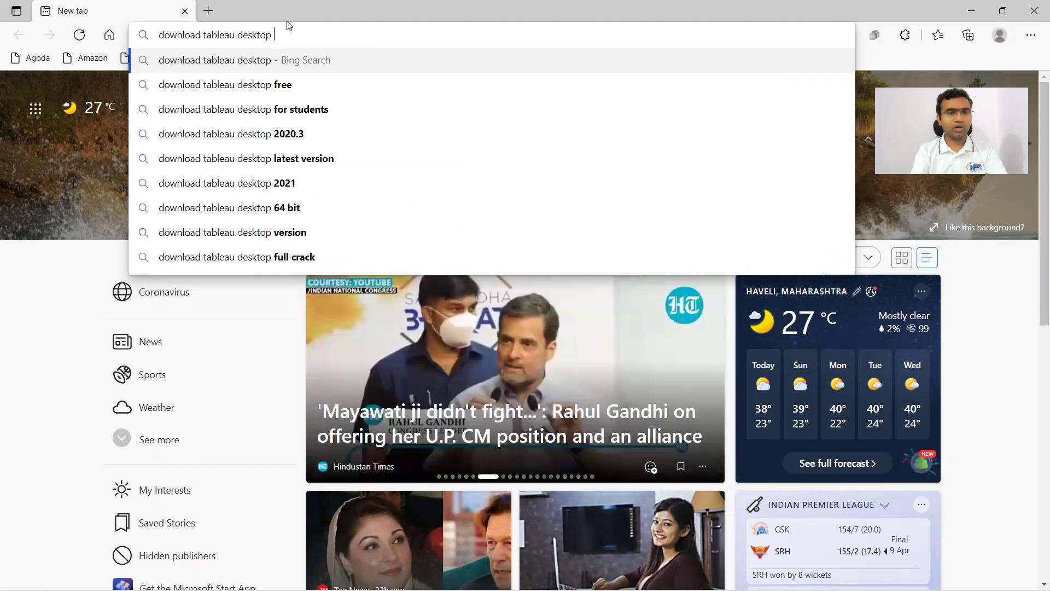
text(pu)
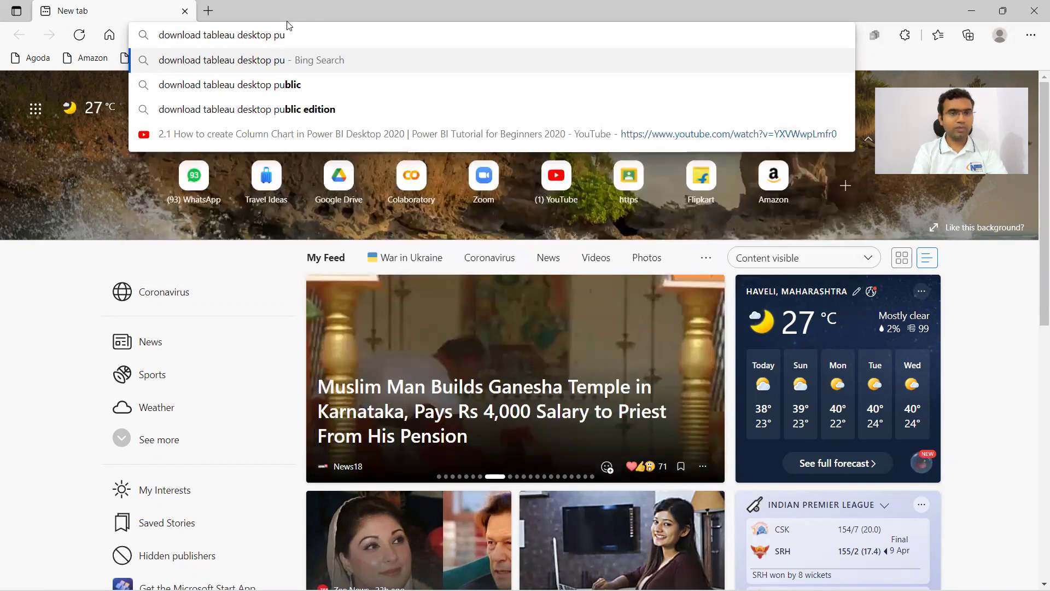
key(Down)
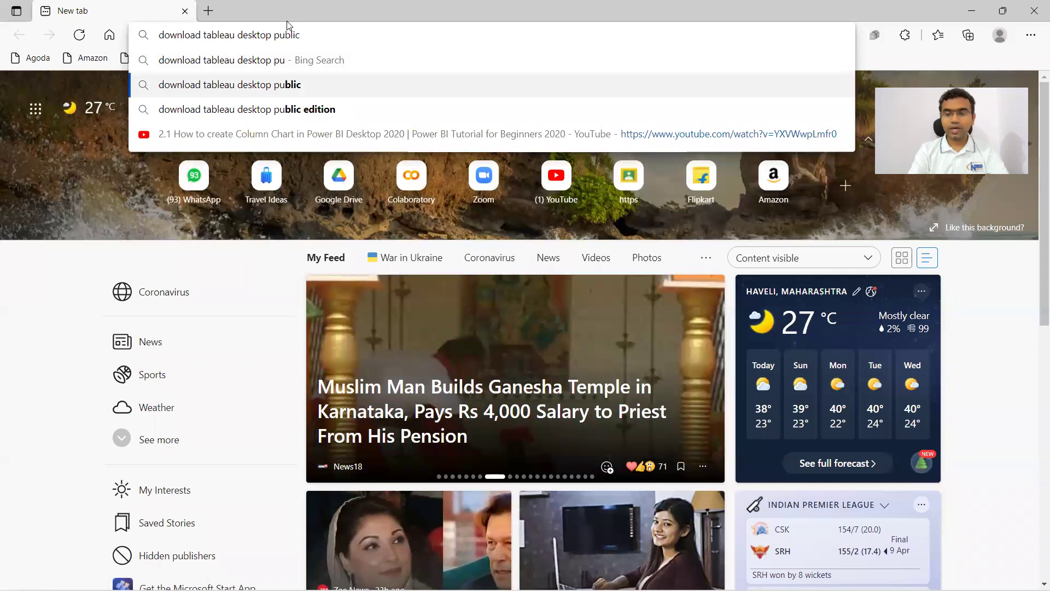
key(Return)
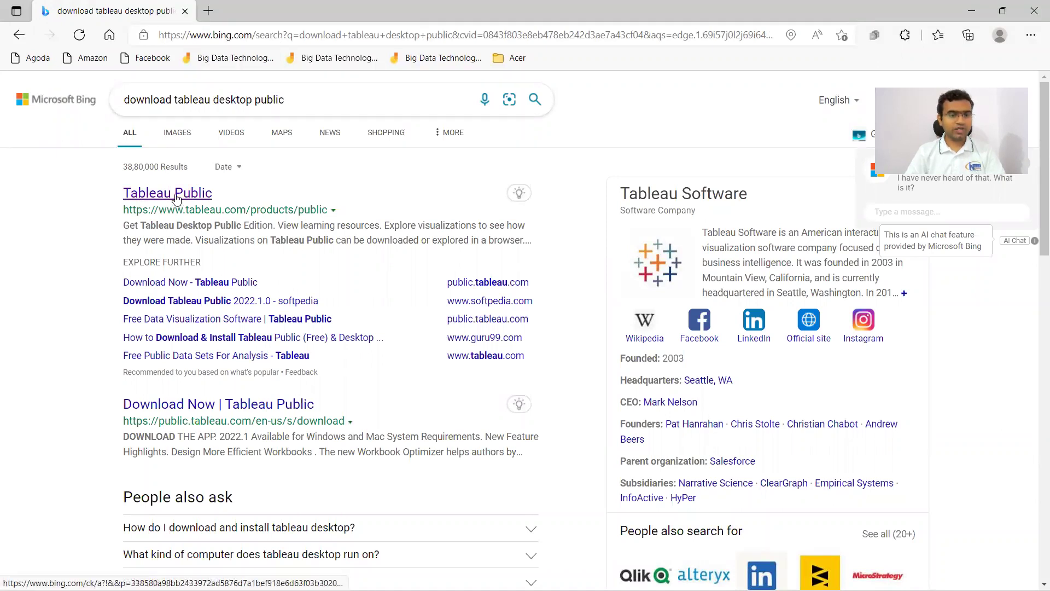
Follow the Tableau Public result to the download page and open its 'Almost there!' form.
click(175, 198)
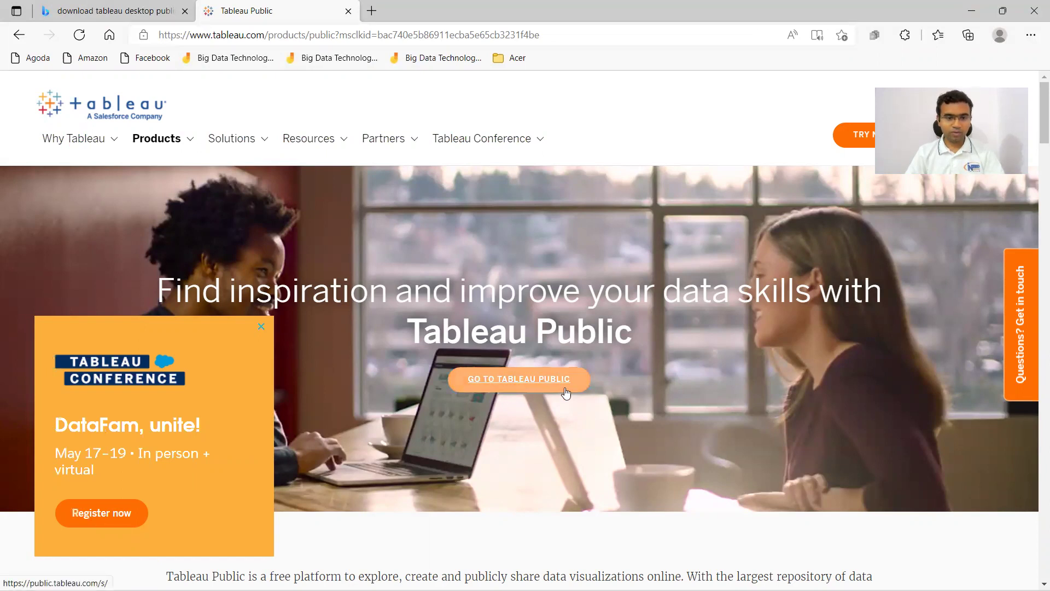
click(542, 385)
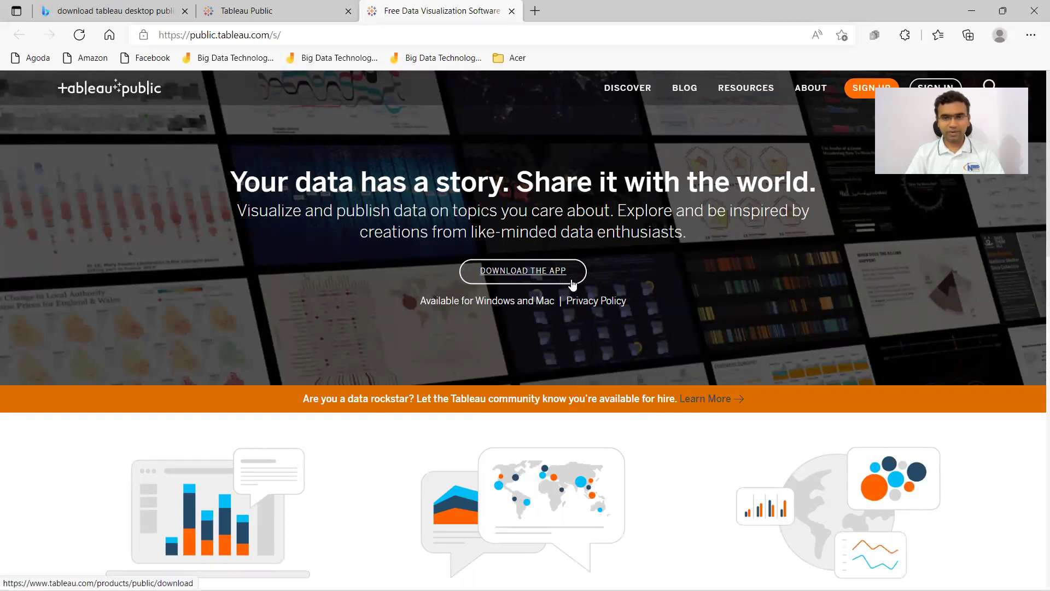
click(539, 273)
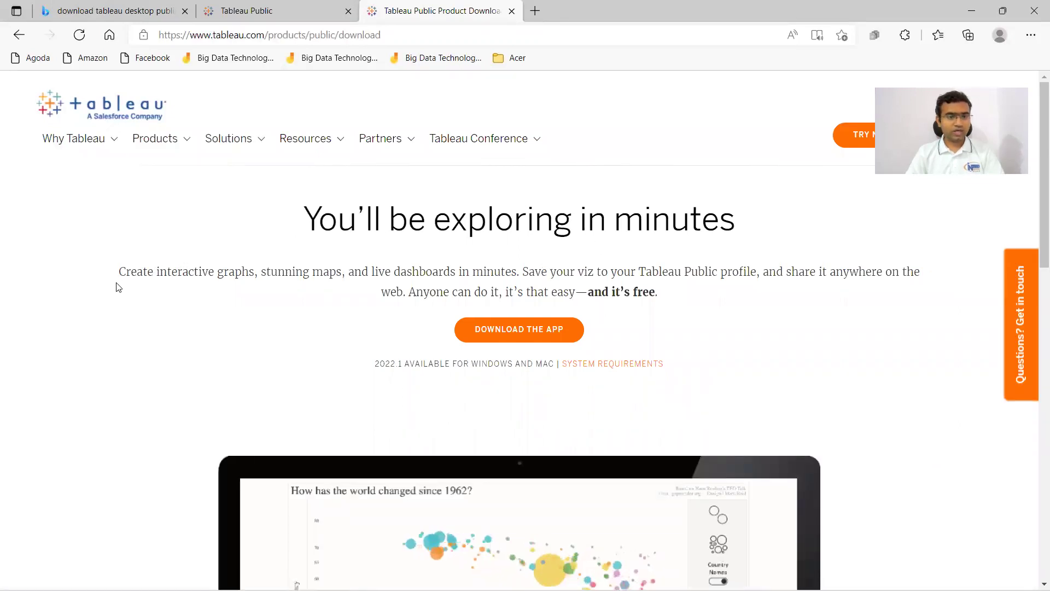
click(492, 334)
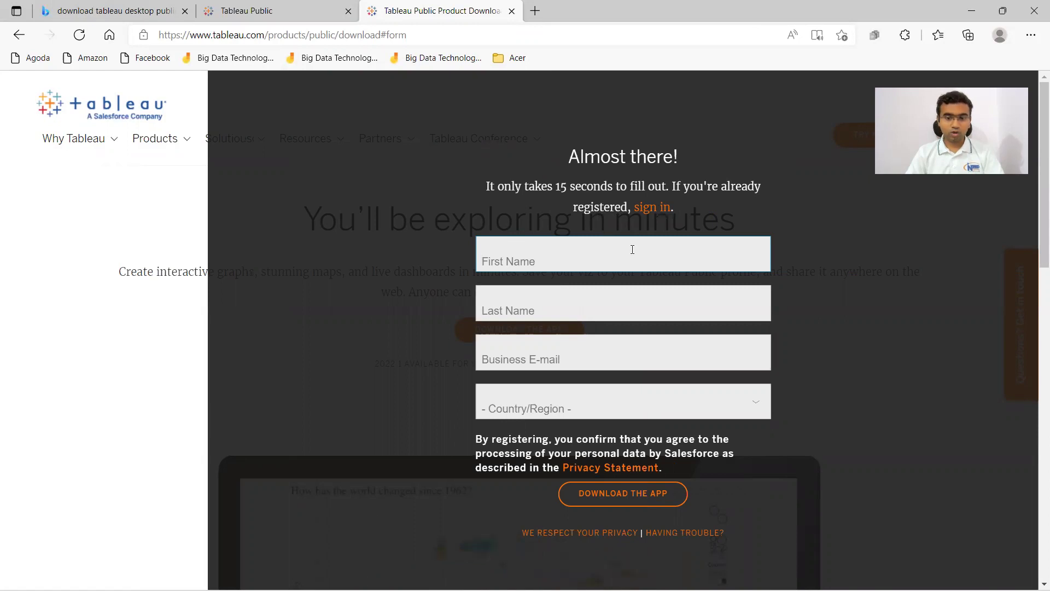
Fill in the first name, last name and saved business e-mail on the form.
click(498, 254)
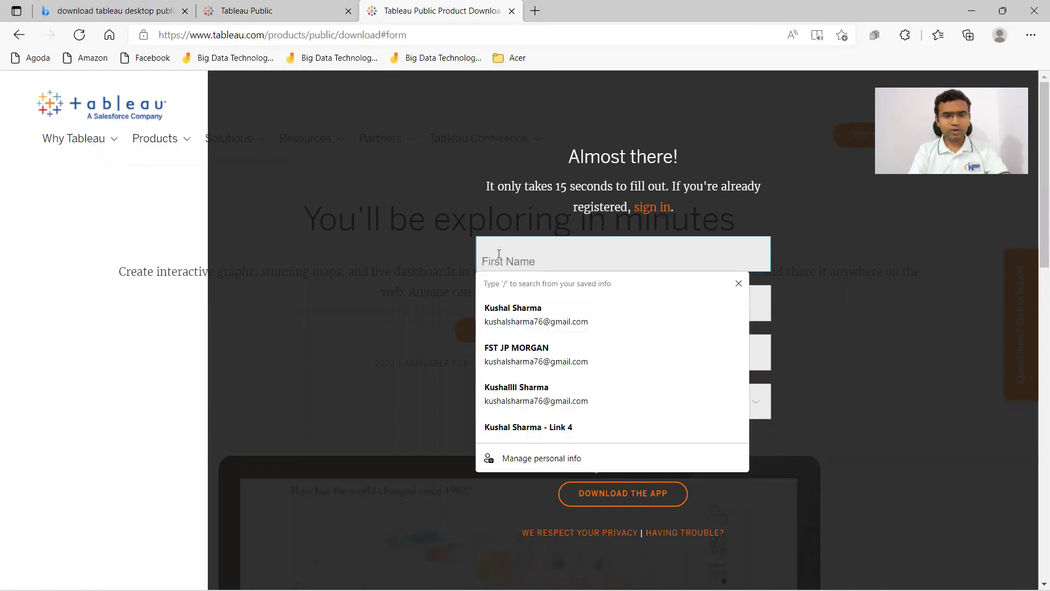
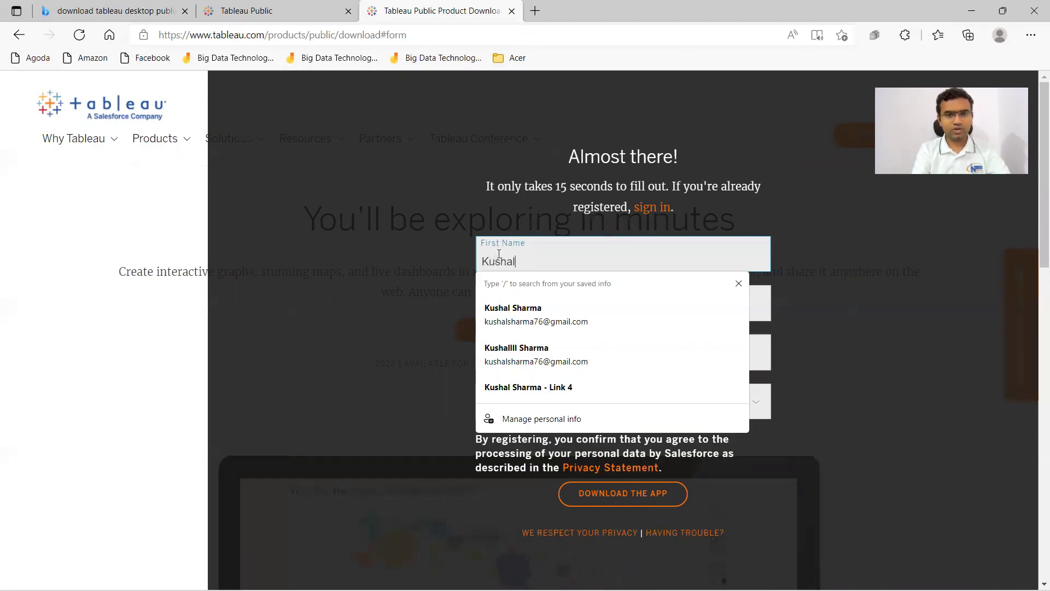
key(Tab)
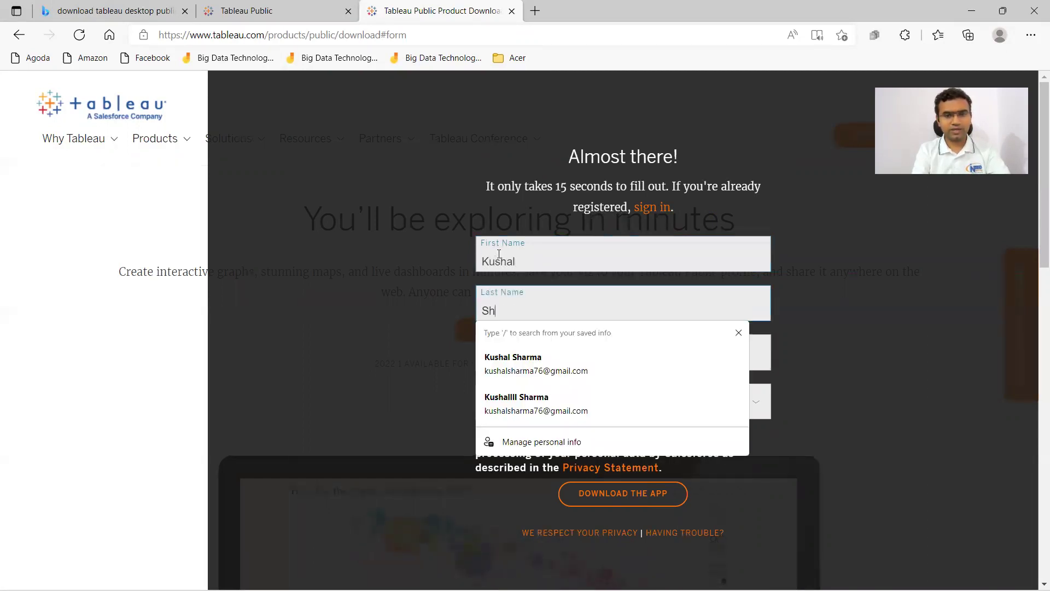
key(Tab)
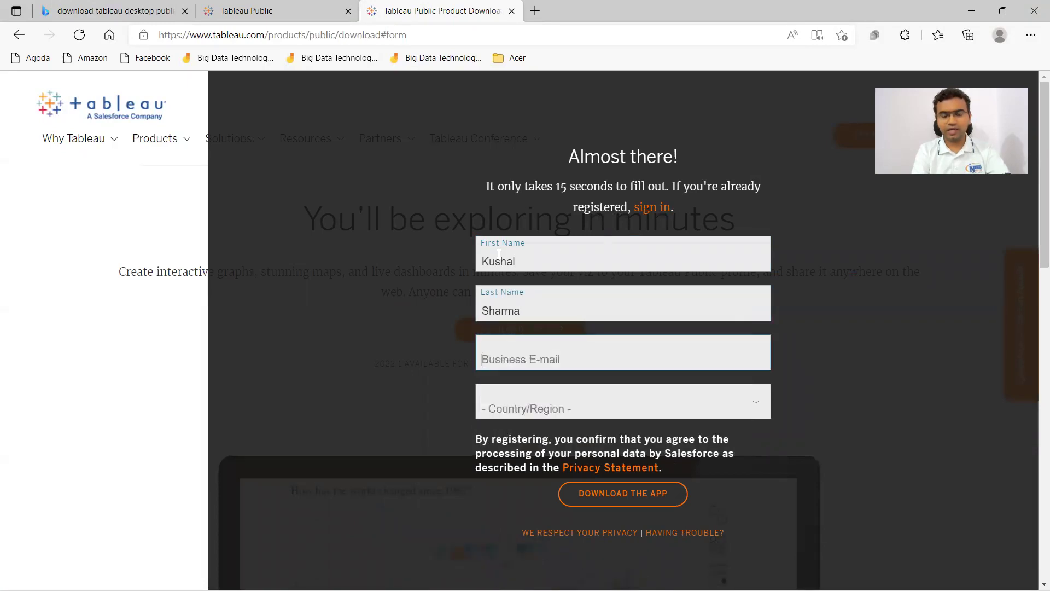
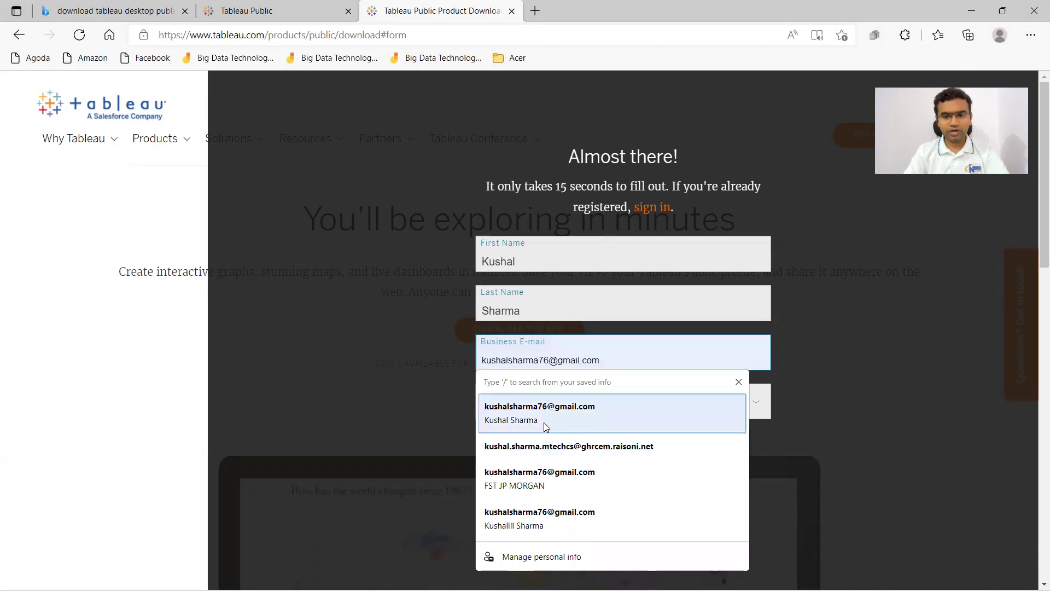
click(543, 422)
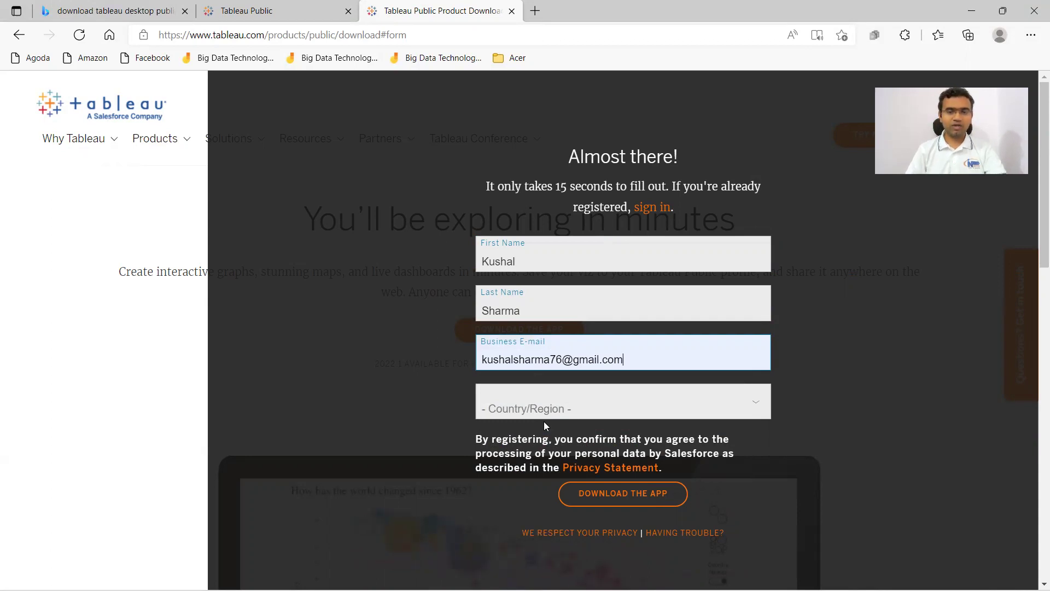
Choose India as Country/Region and submit the form to start the download.
click(571, 405)
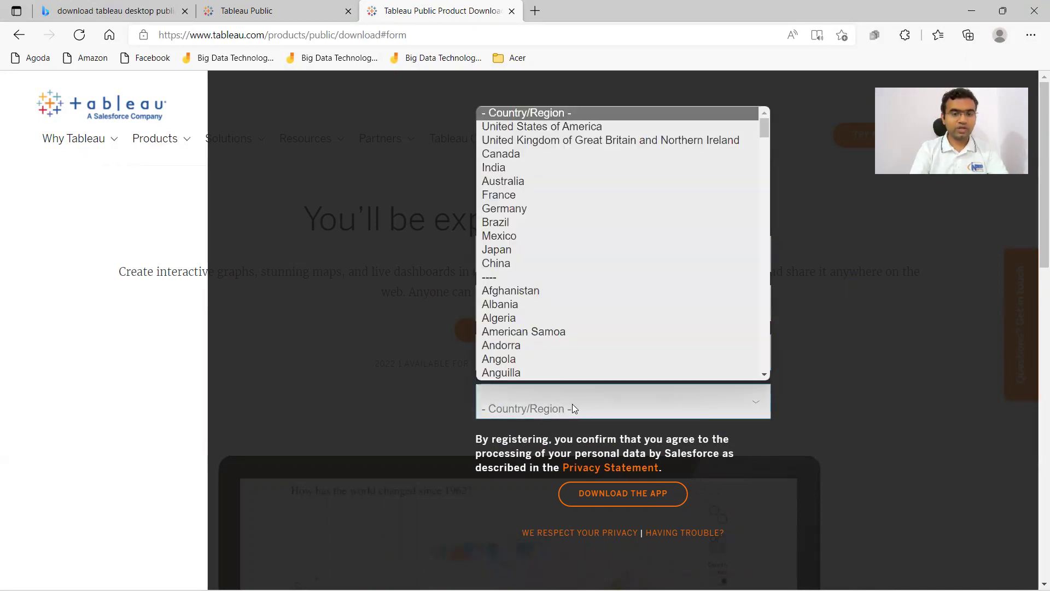
key(i)
key(Return)
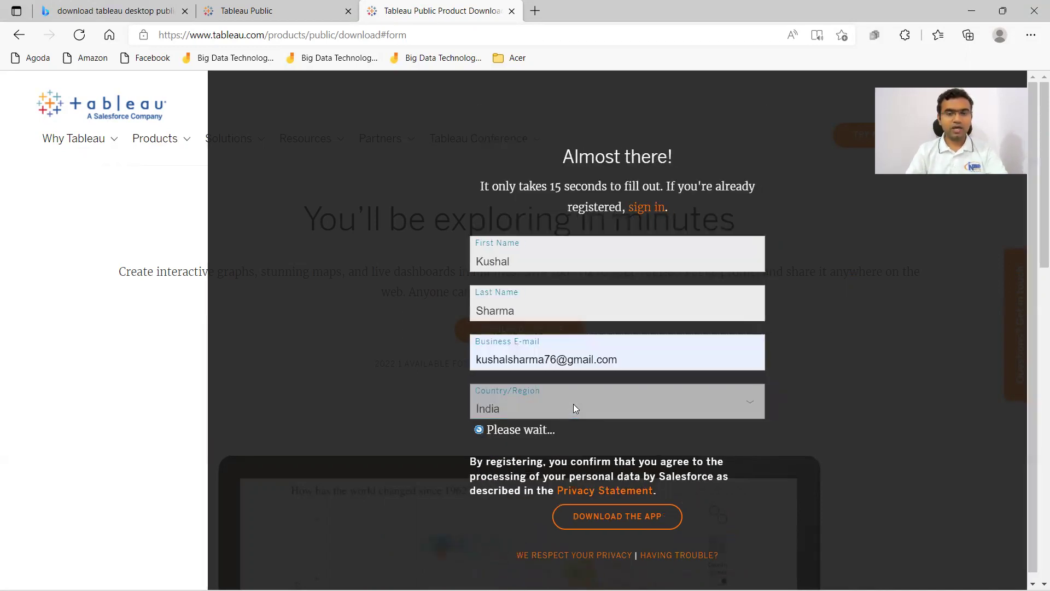
click(604, 499)
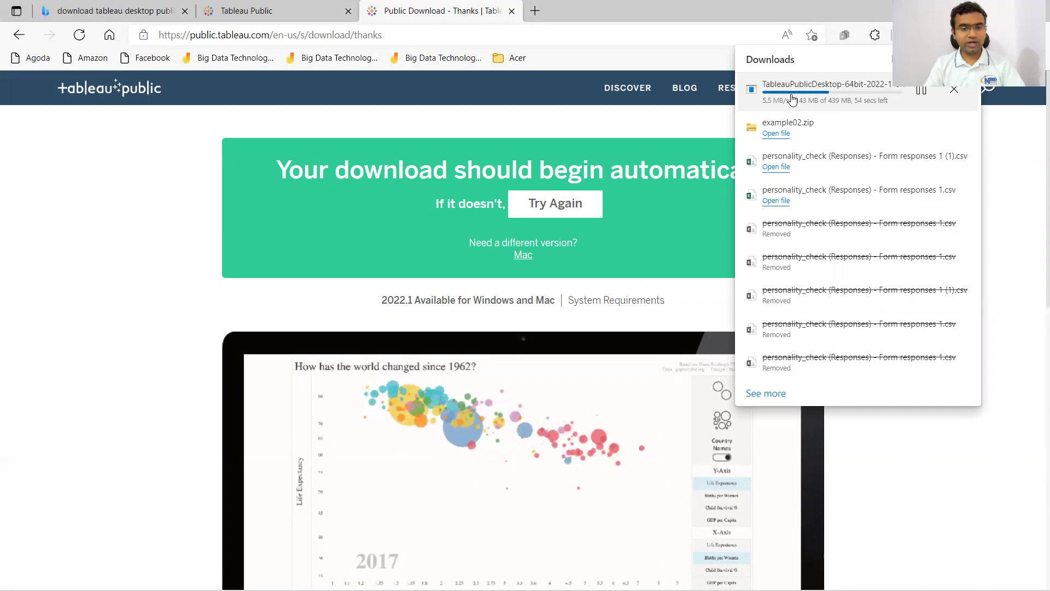
Open the Windows Start menu while the installer keeps downloading.
key(super)
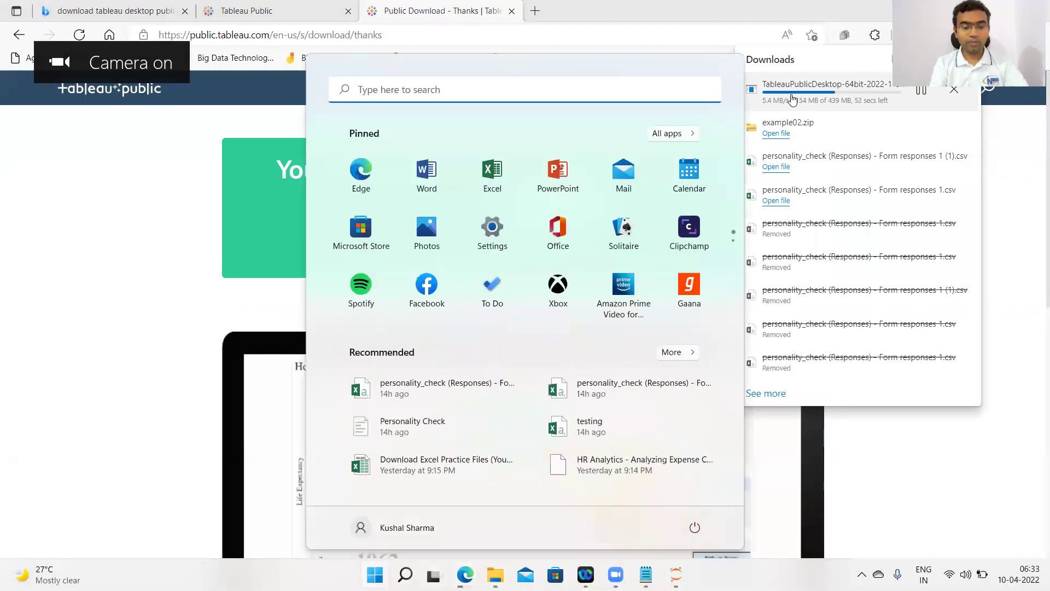
Search 'cont' from Start, open Control Panel and maximize its window.
text(cont)
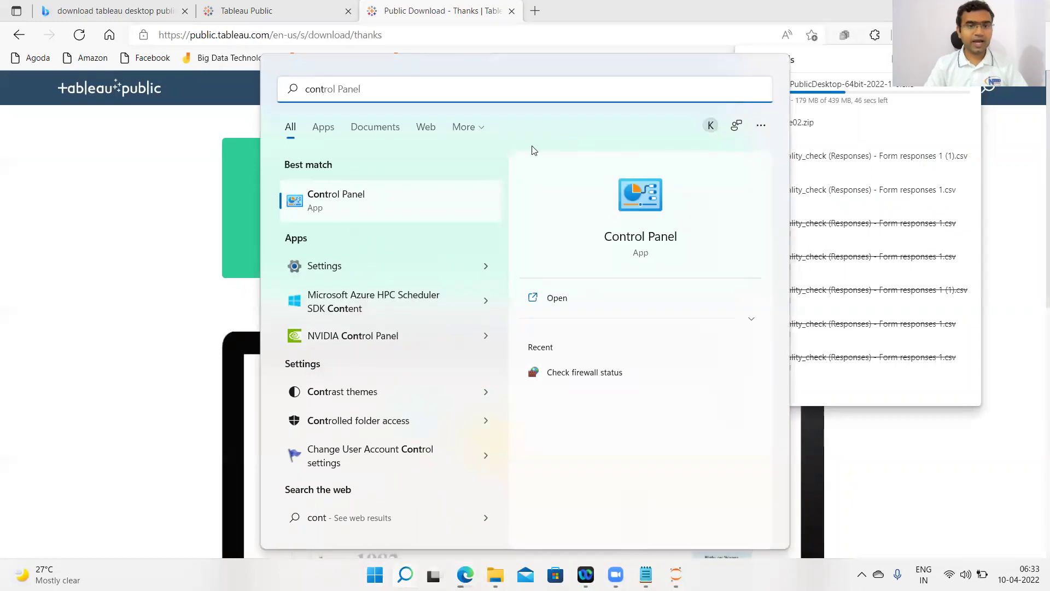
click(344, 196)
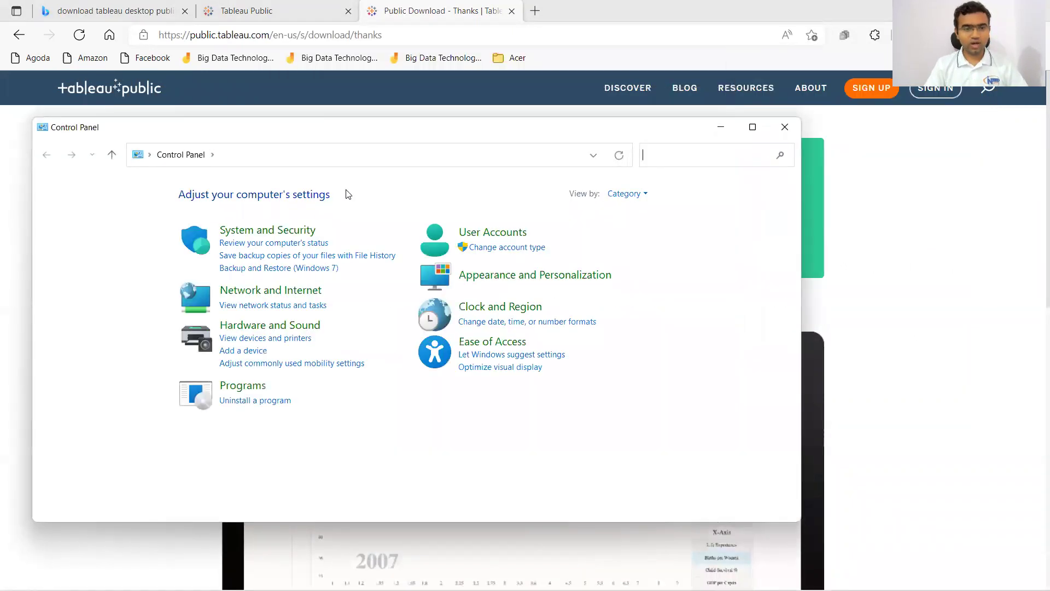
click(745, 133)
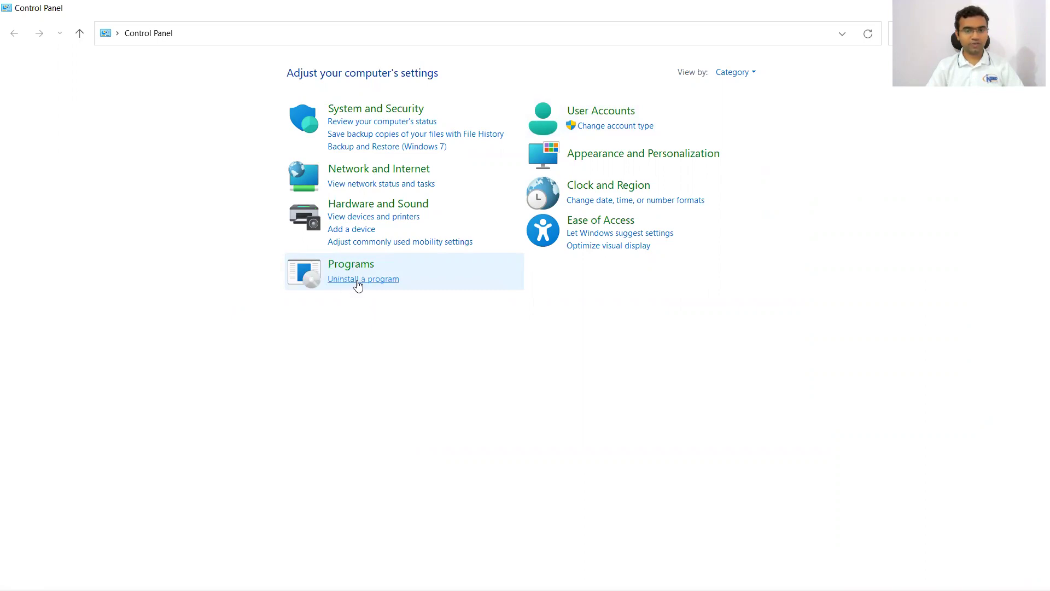
Open Uninstall a program and select Tableau Public 2021.4 in the list.
click(357, 281)
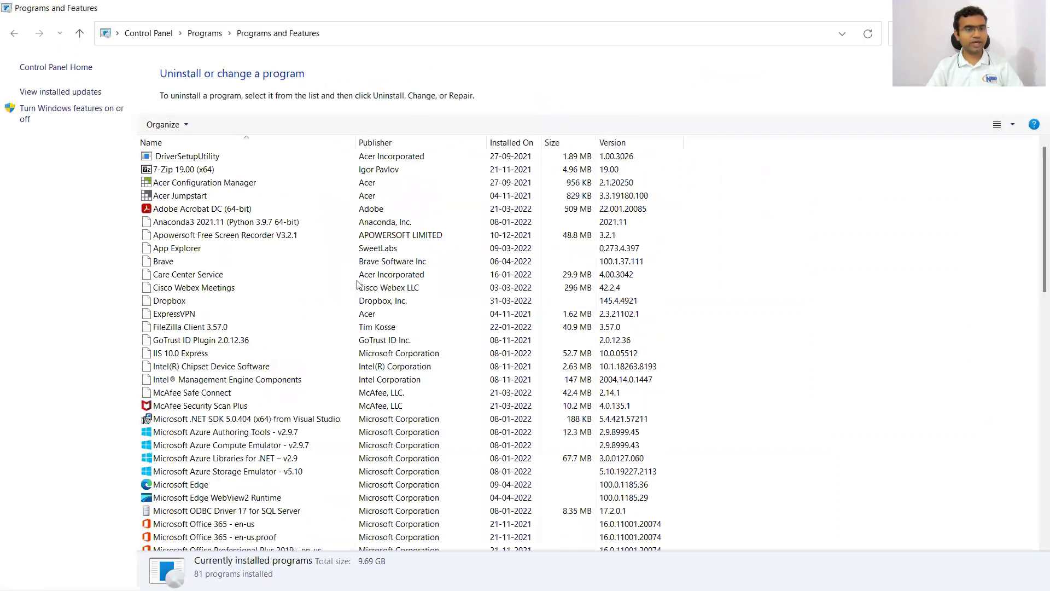
scroll(273, 367, down, 17)
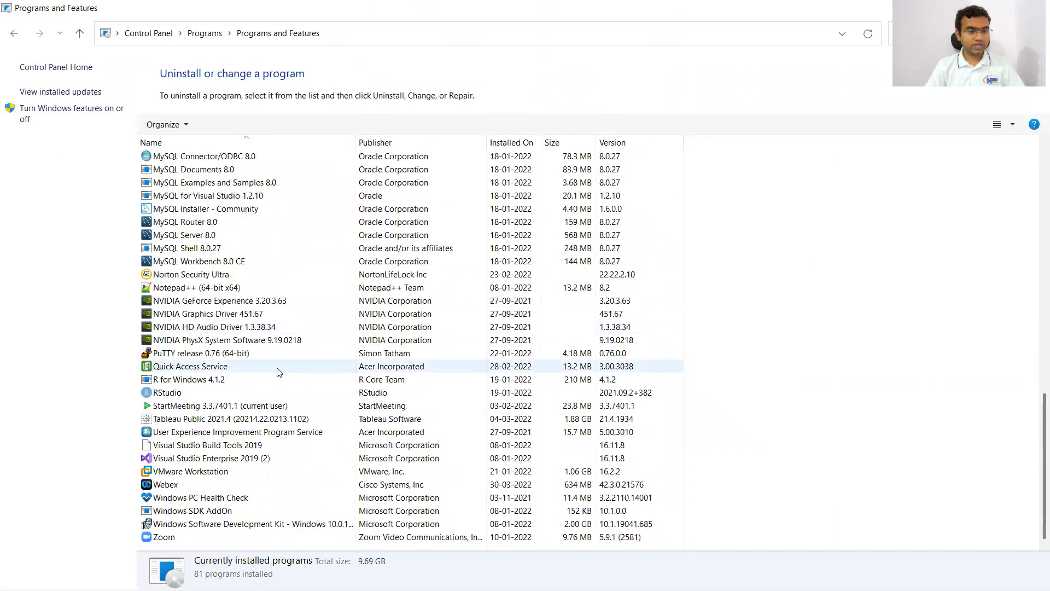
click(225, 430)
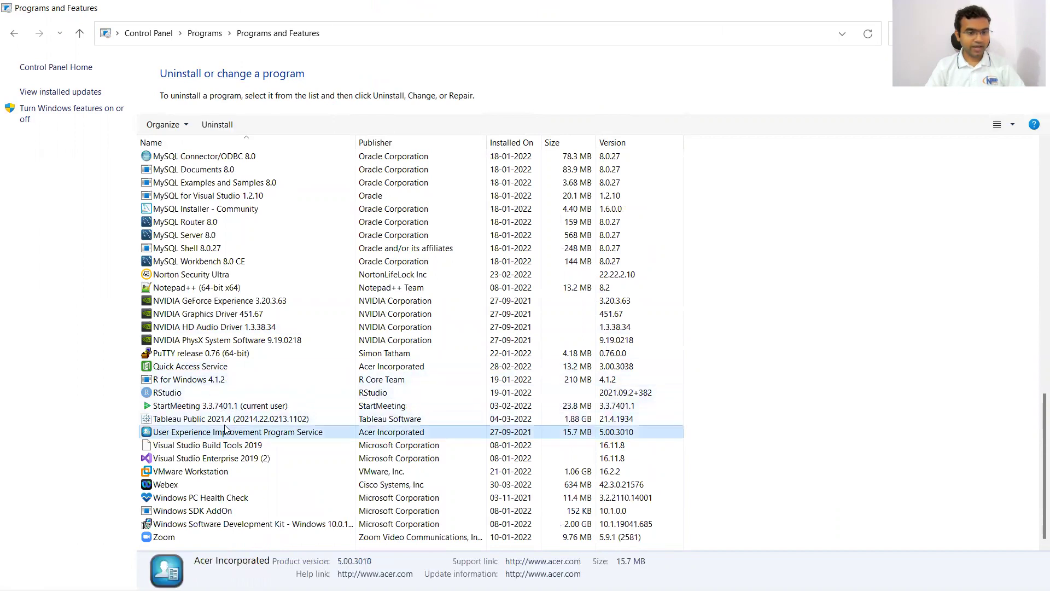
click(225, 419)
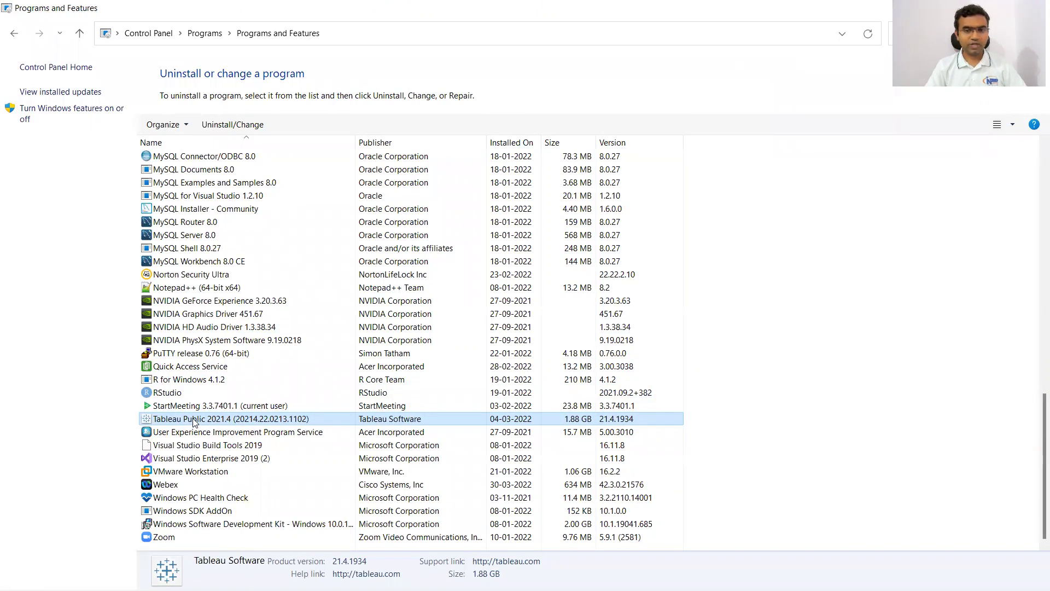
Run the Tableau Public 2021.4 setup and uninstall the program.
double_click(193, 419)
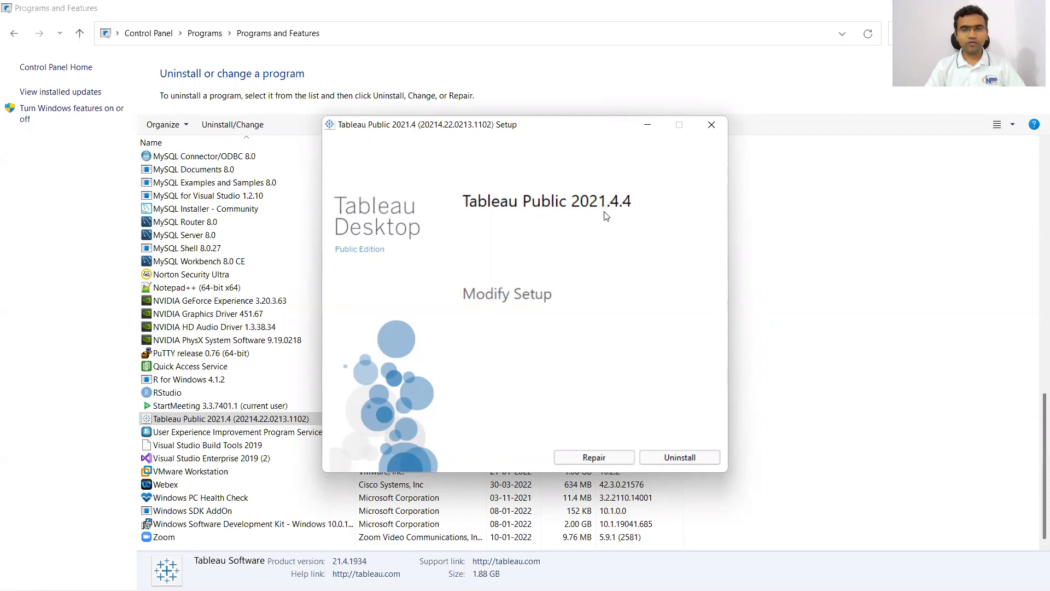
click(680, 457)
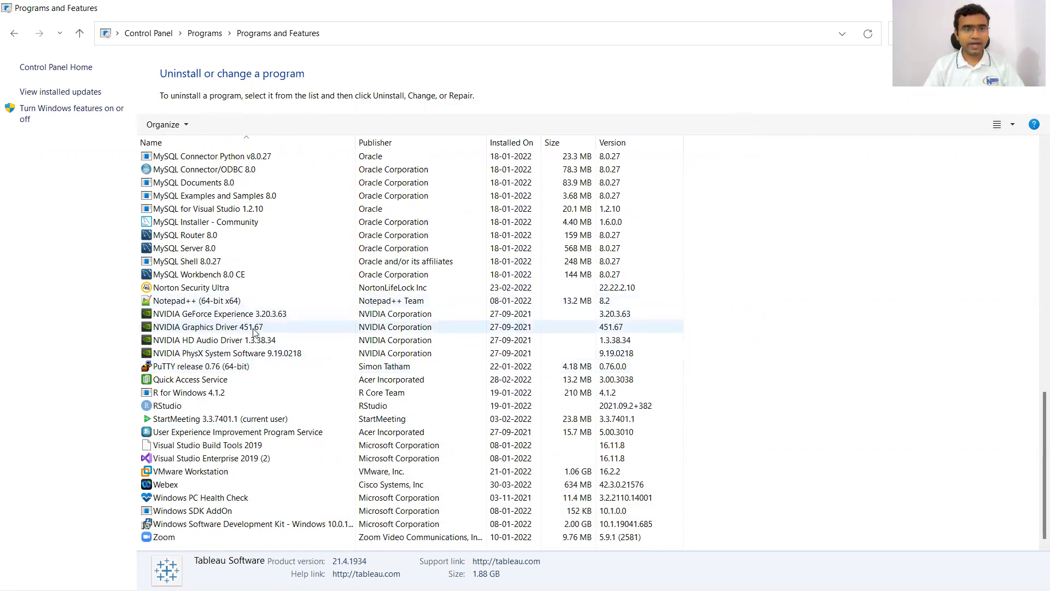
Close Programs and Features and run TableauPublicDesktop-64bit-2022-1-0 from the Downloads folder.
double_click(590, 12)
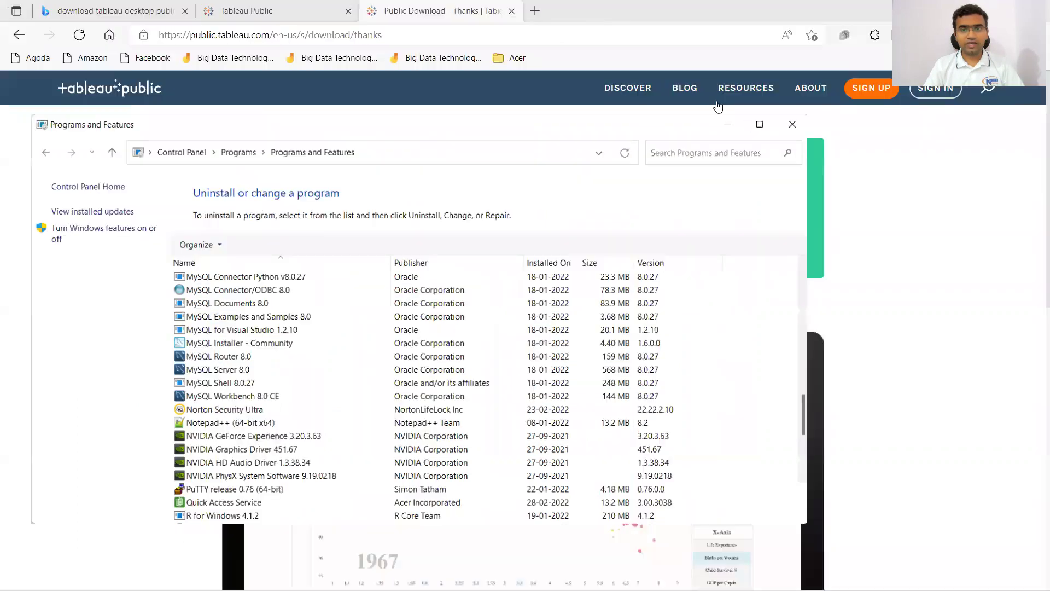
click(789, 134)
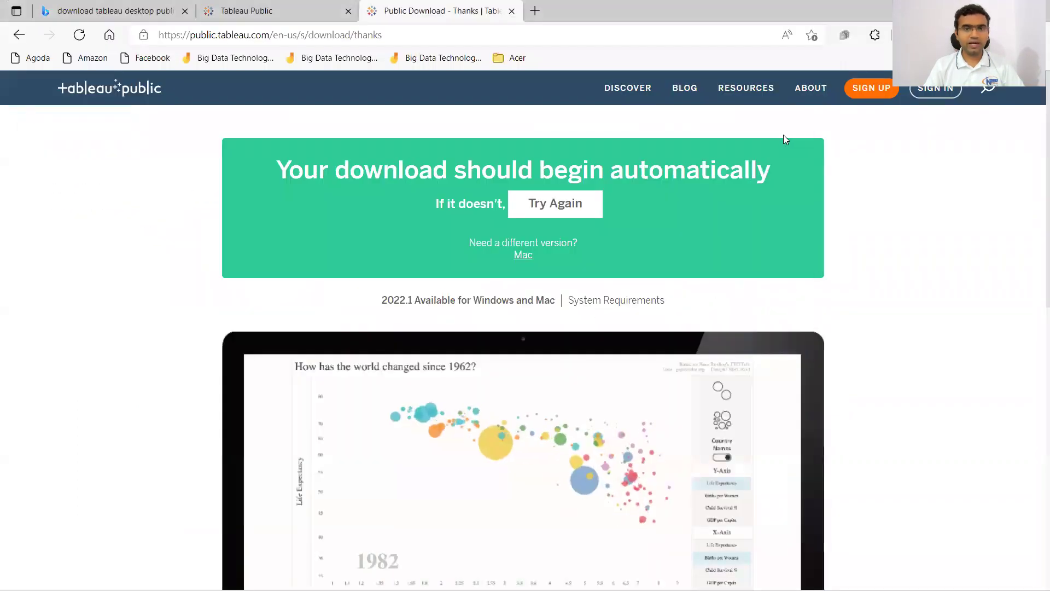
click(496, 575)
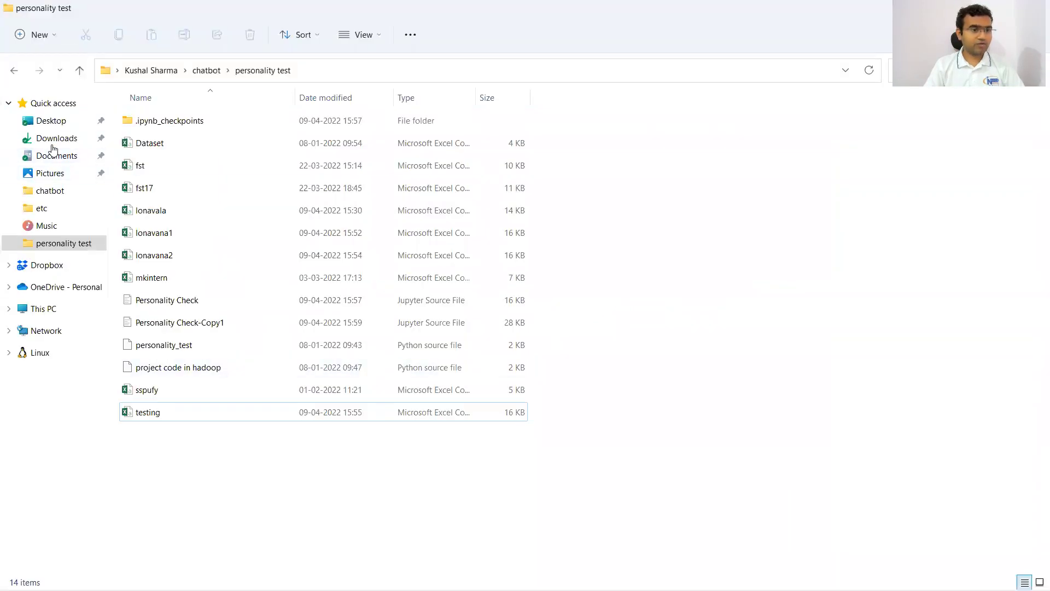
click(53, 140)
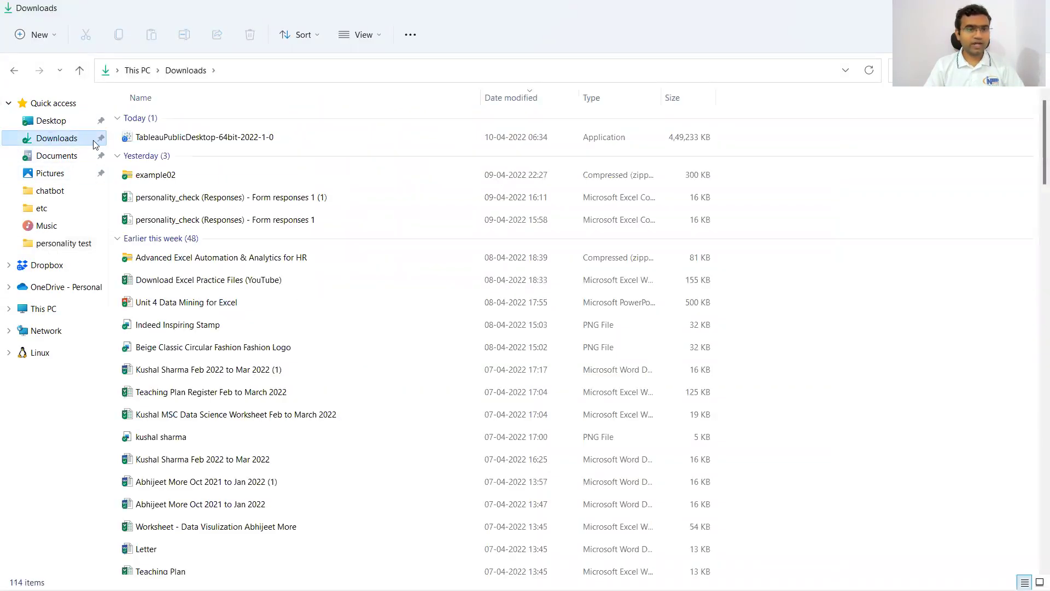
click(138, 140)
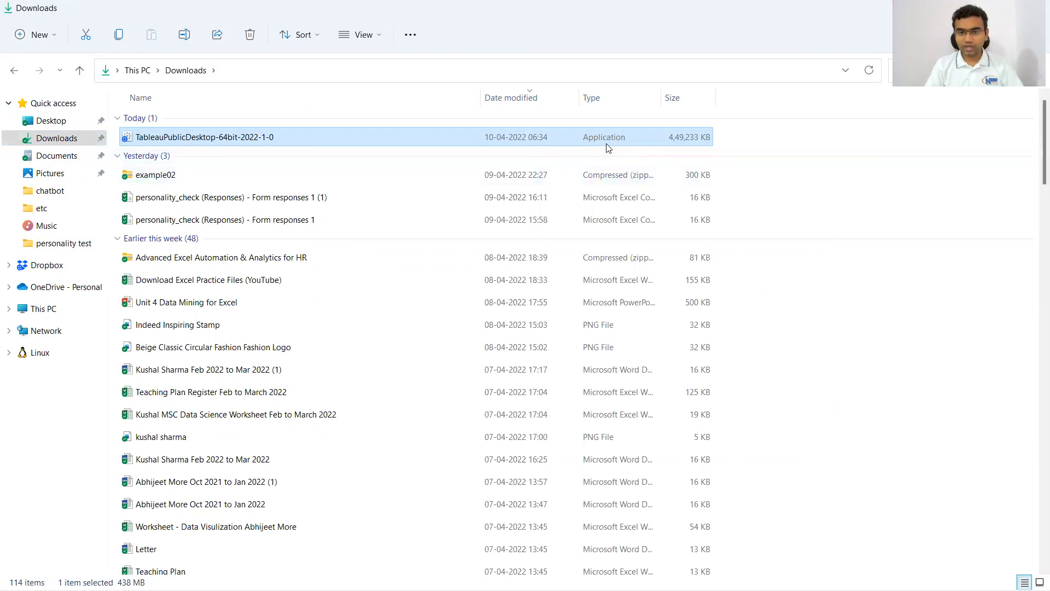
double_click(235, 140)
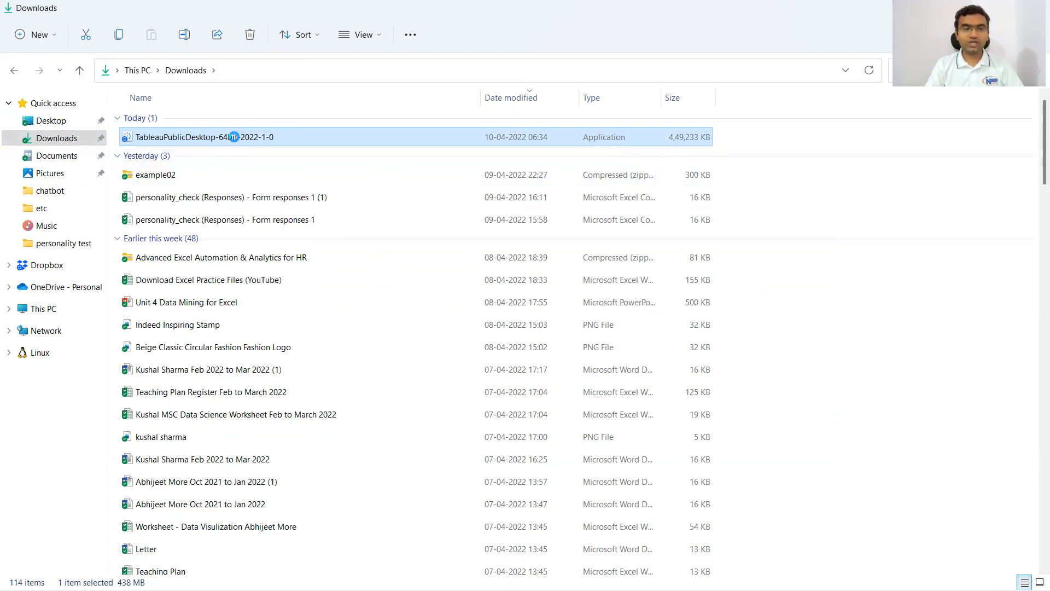
right_click(235, 138)
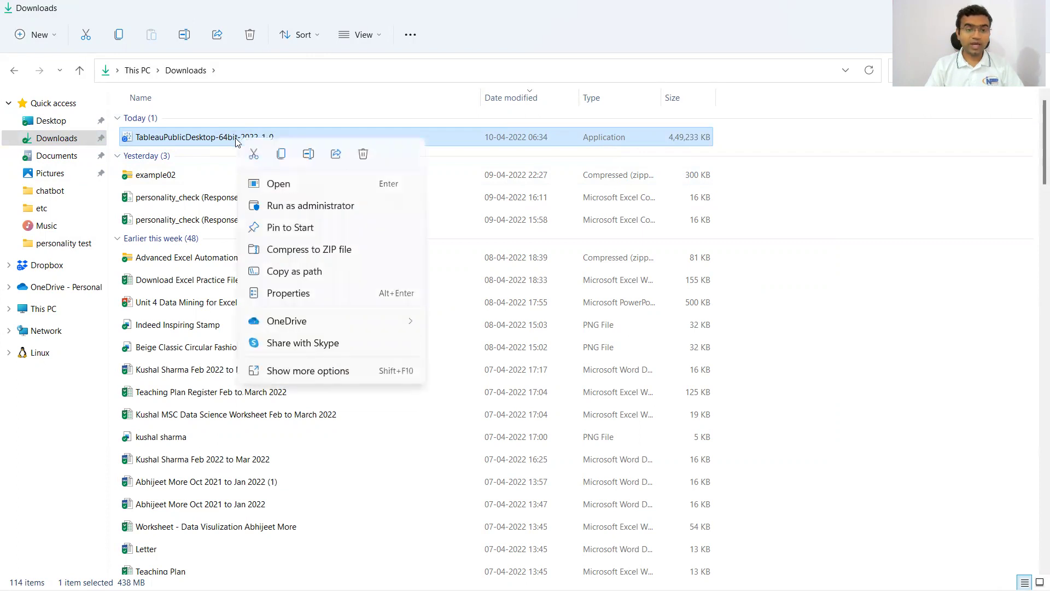
click(302, 298)
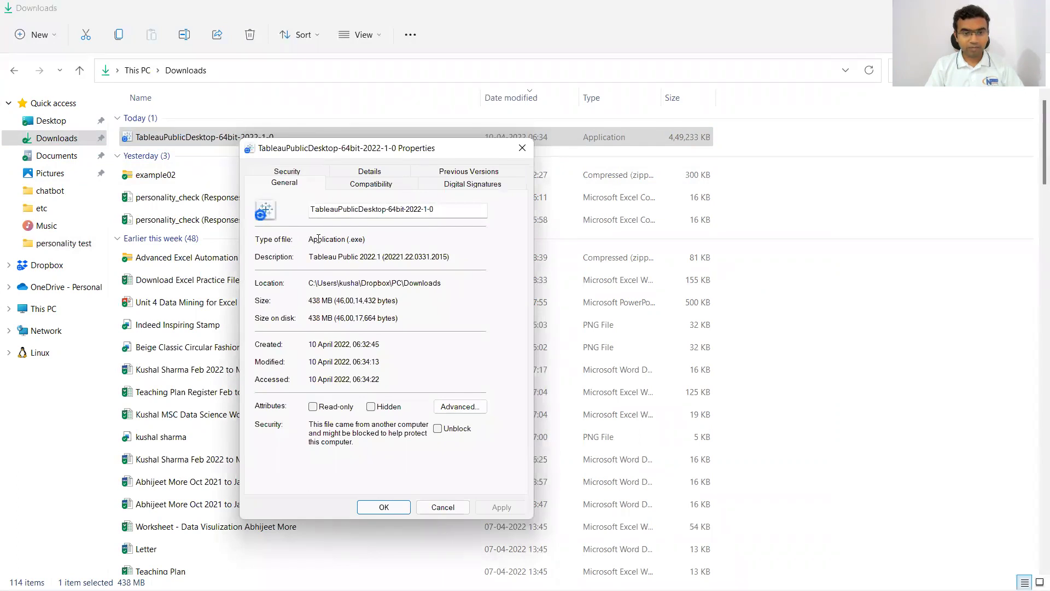
drag(348, 240, 371, 240)
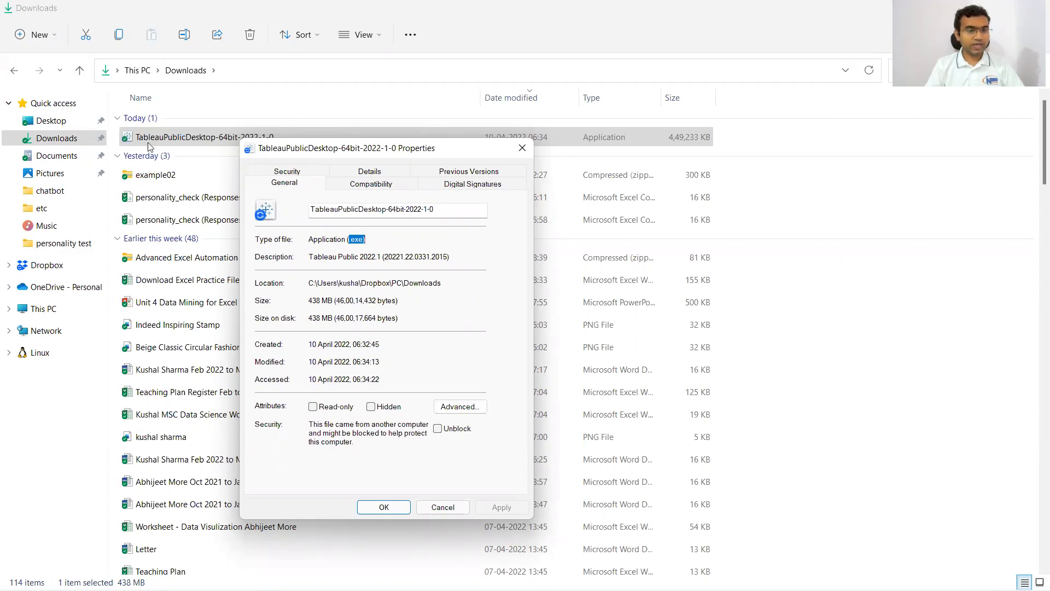
click(523, 149)
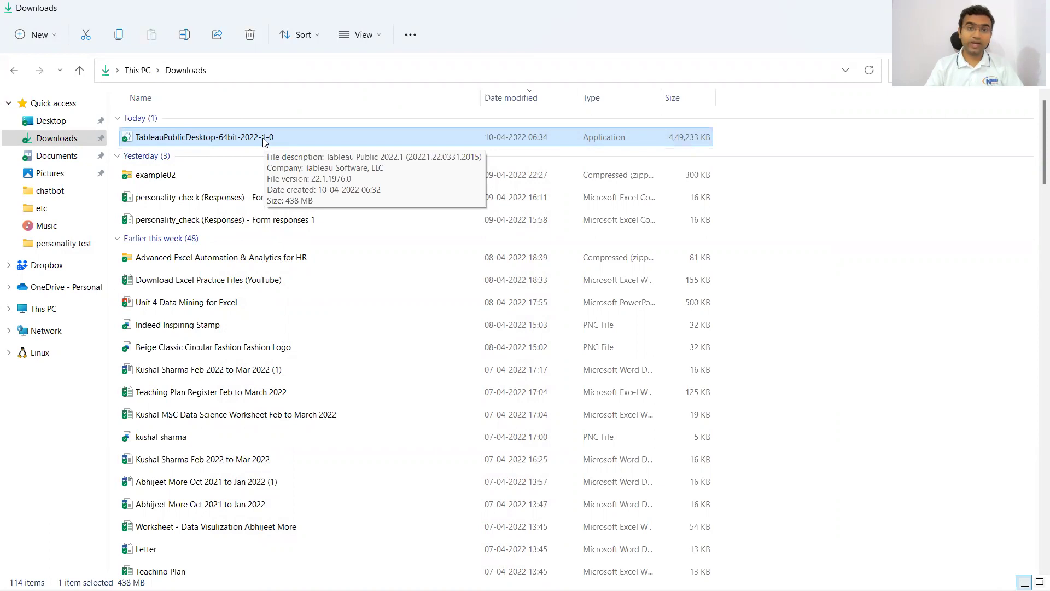
Launch the Tableau Public 2022.1 installer, accept the license terms and install it.
double_click(234, 144)
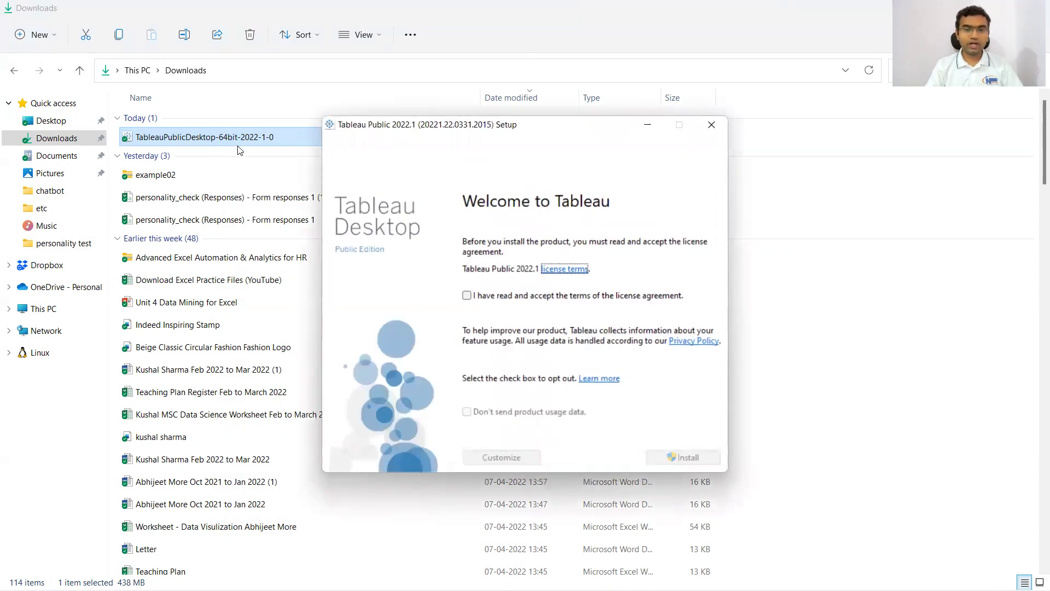
click(466, 295)
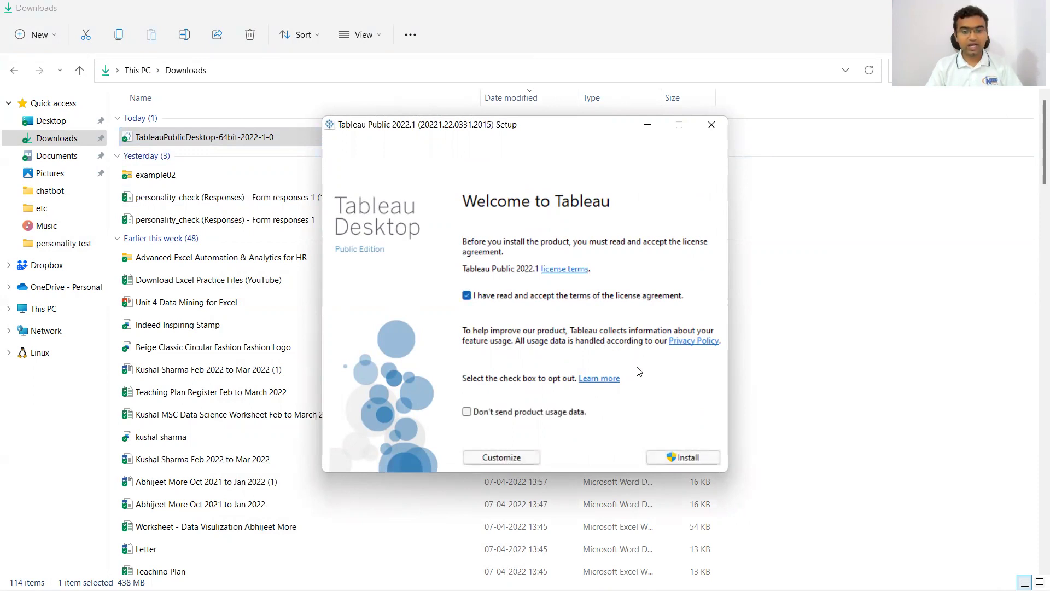
click(684, 458)
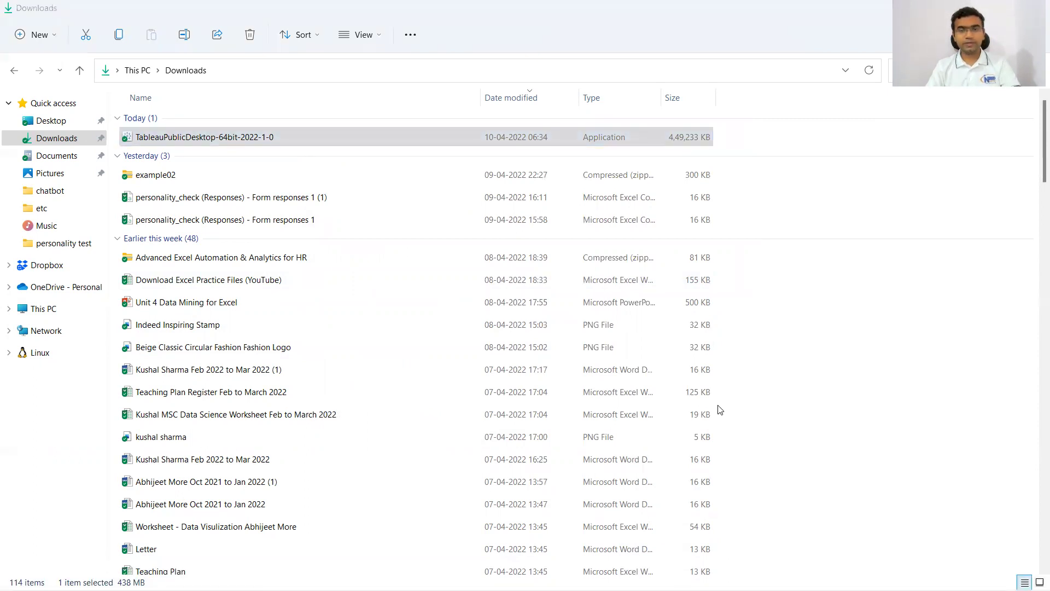
key(alt+Tab)
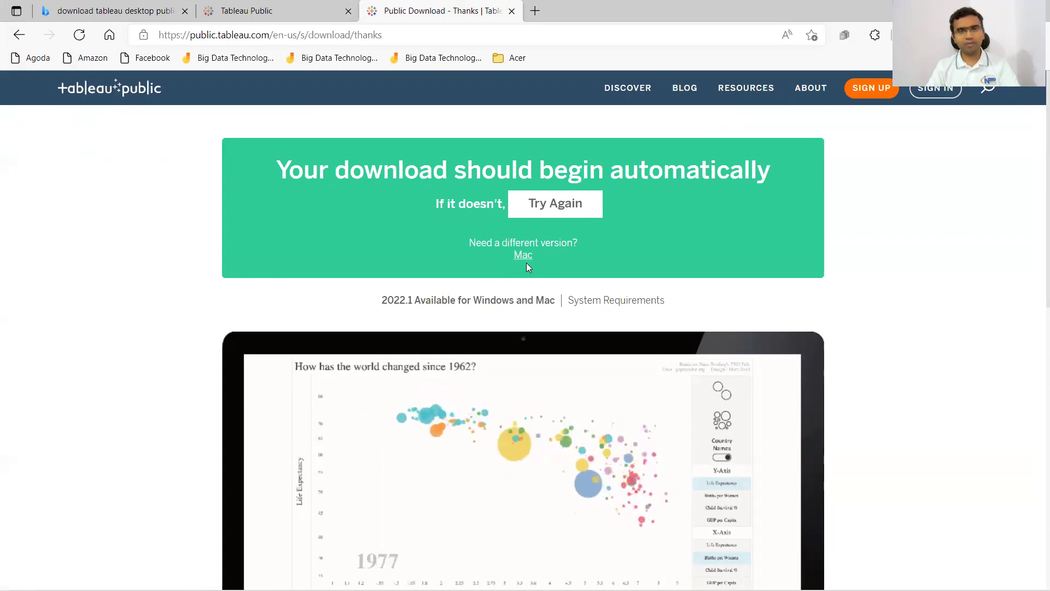
Switch to the 'Tableau Public - Book1' window showing connection options like Microsoft Excel and JSON.
key(alt+Tab)
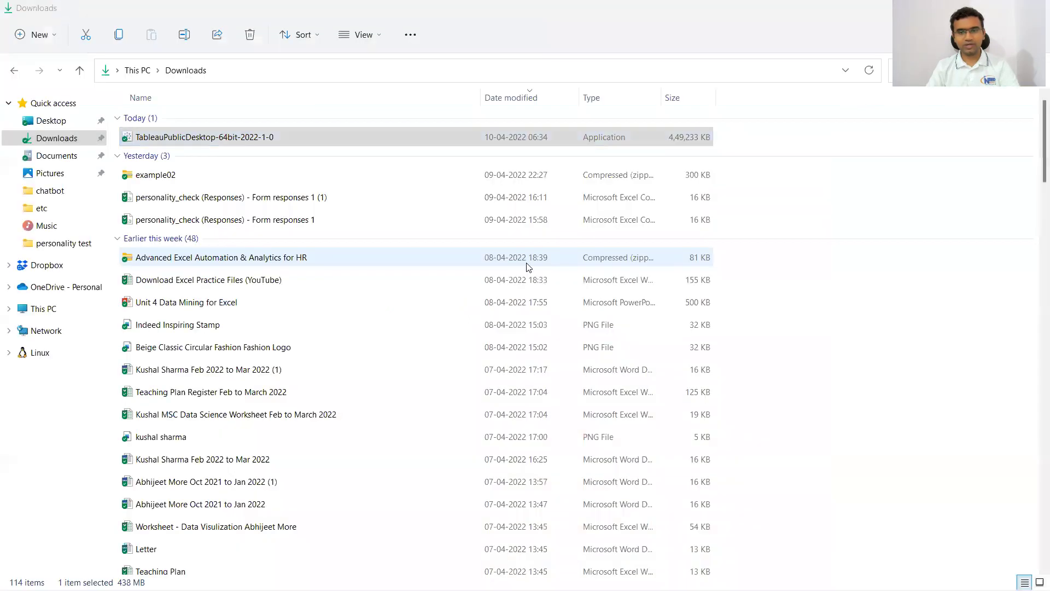
key(alt+Tab)
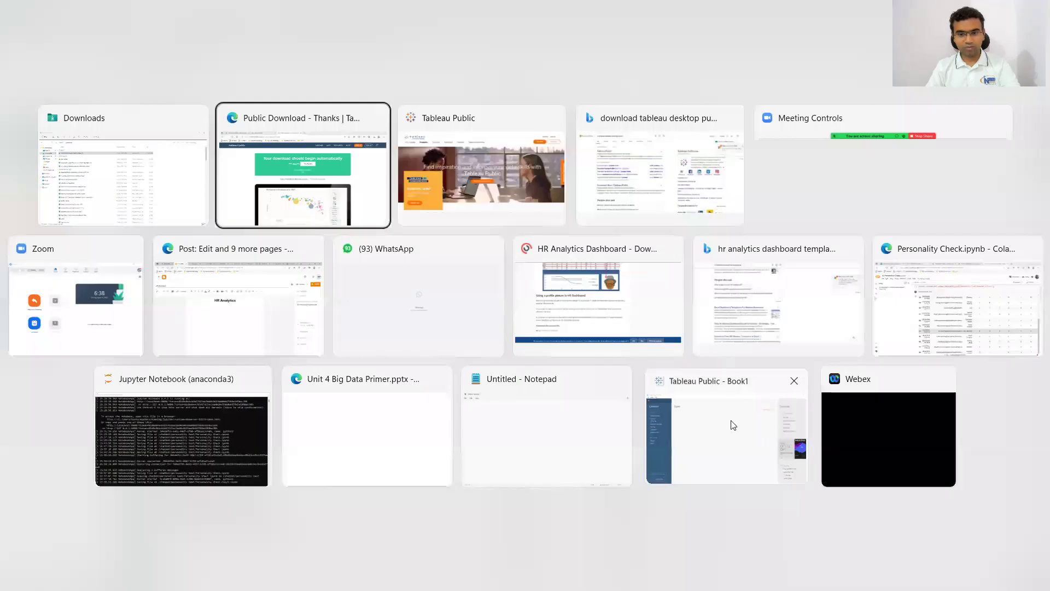
click(733, 425)
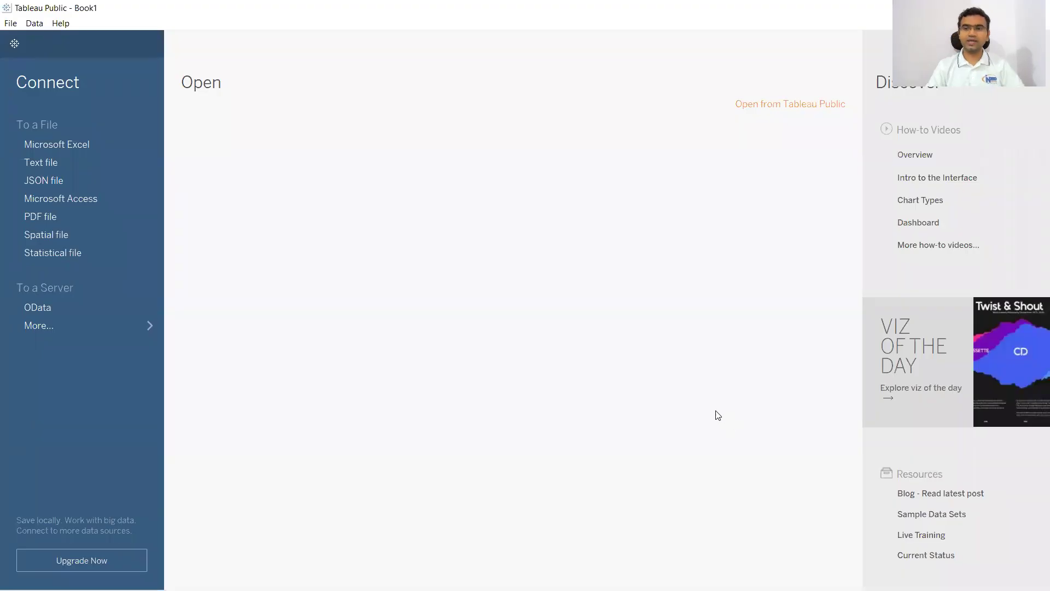